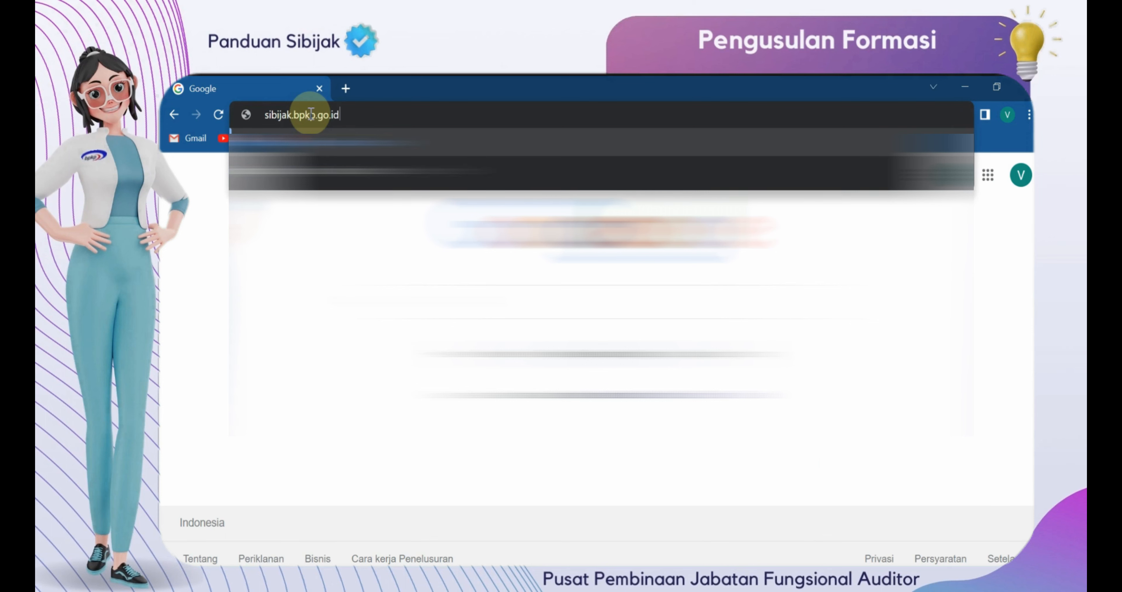
- Open sibijak.bpkp.go.id and log in to the portal with the employee ID (NIP) and the account password
key(Return)
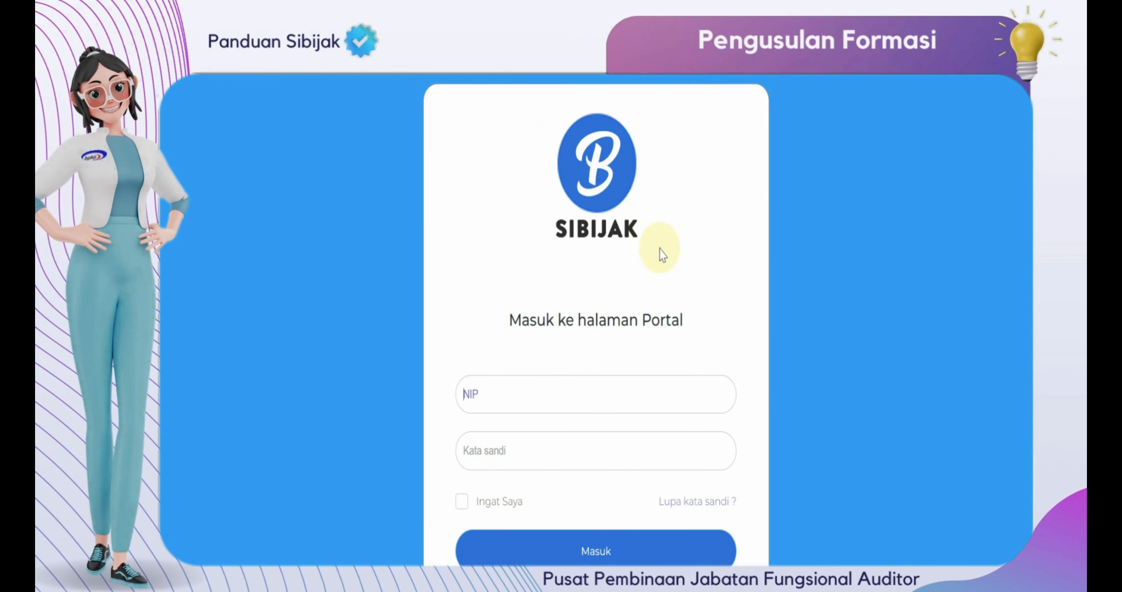
click(513, 393)
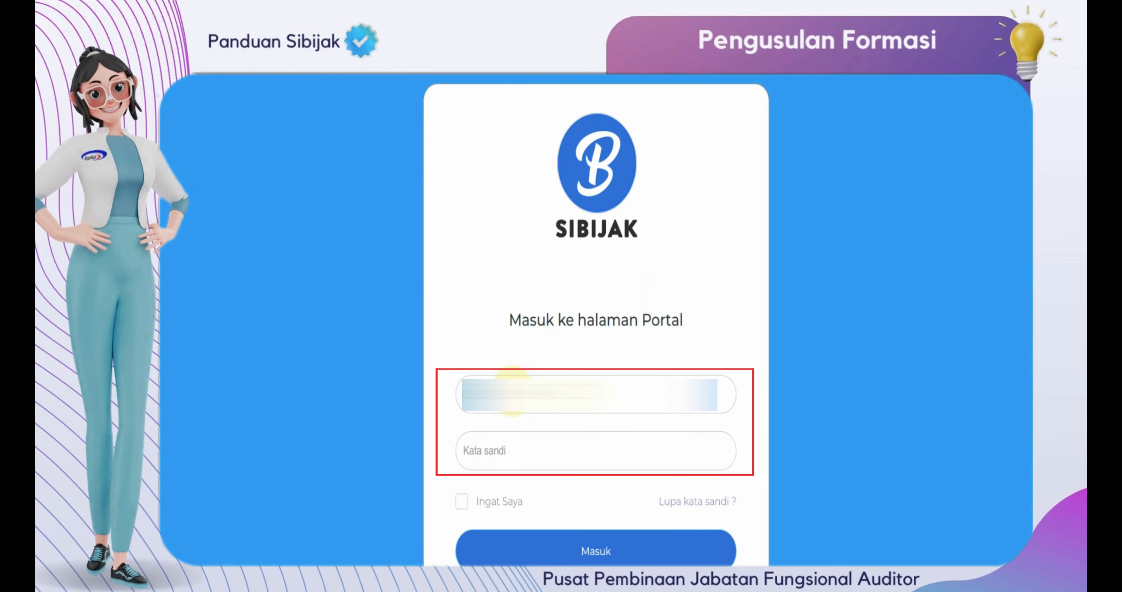
click(511, 453)
text(•••••)
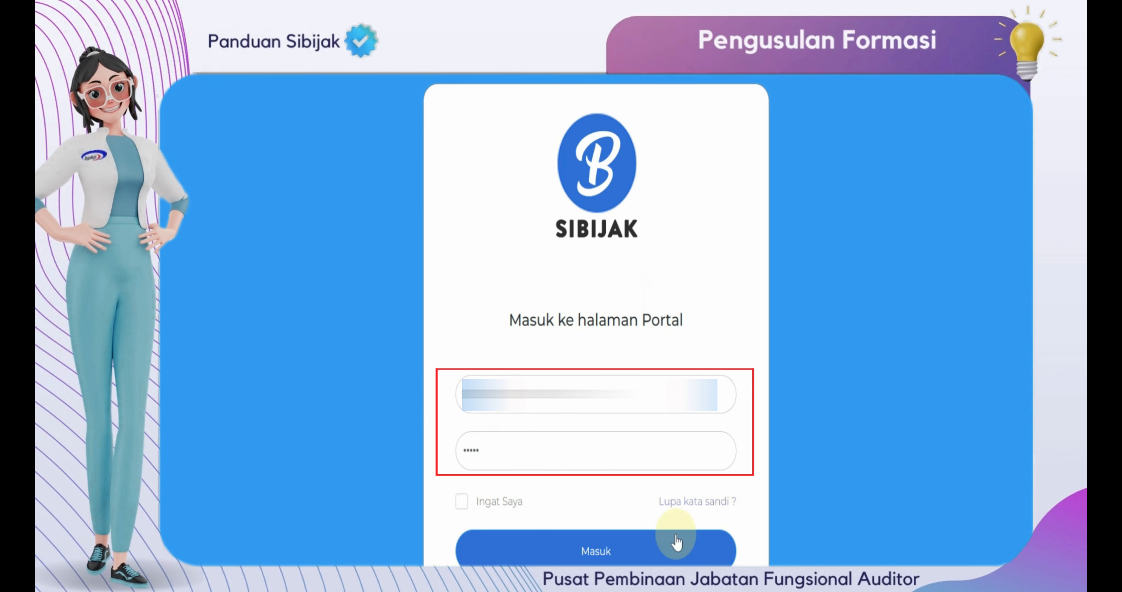
click(657, 543)
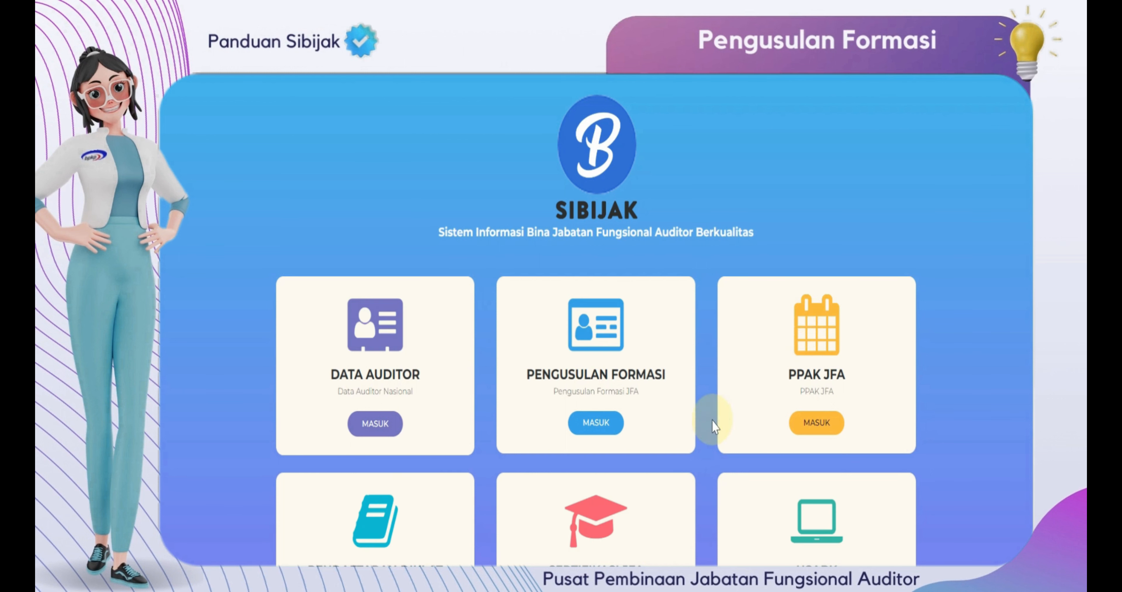
- Enter the Pengusulan Formasi module and open its list of formation proposals
scroll(596, 325, down, 1)
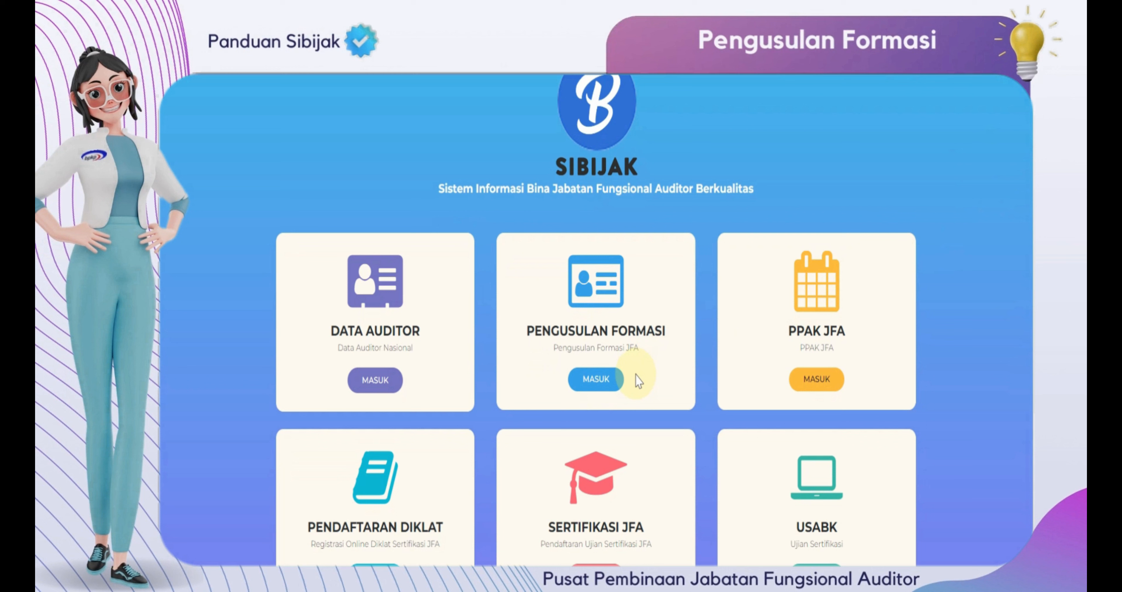
click(614, 382)
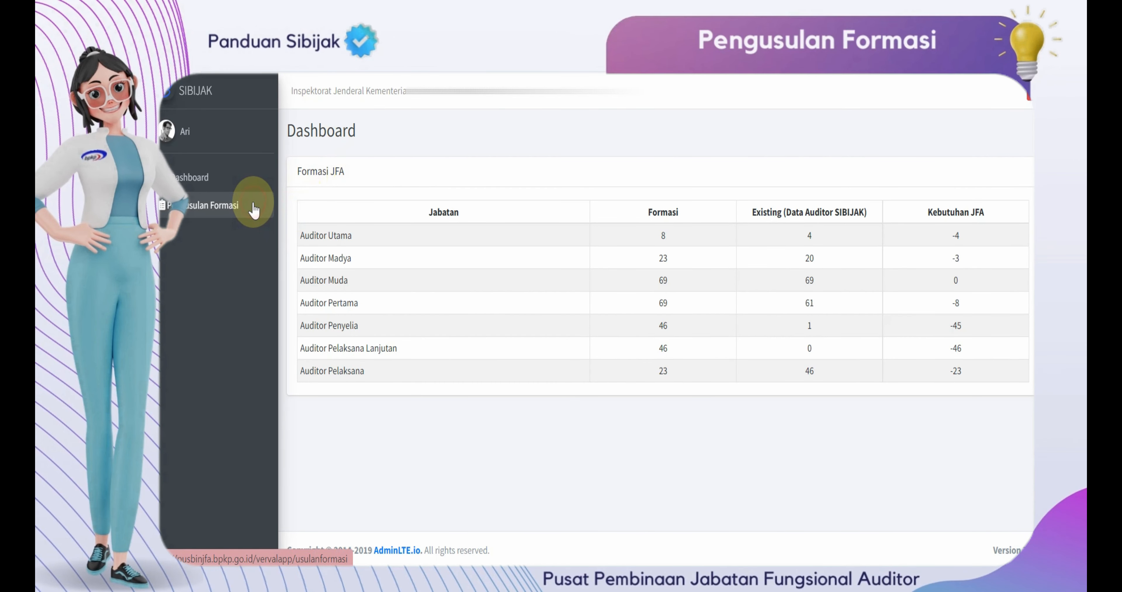
click(254, 212)
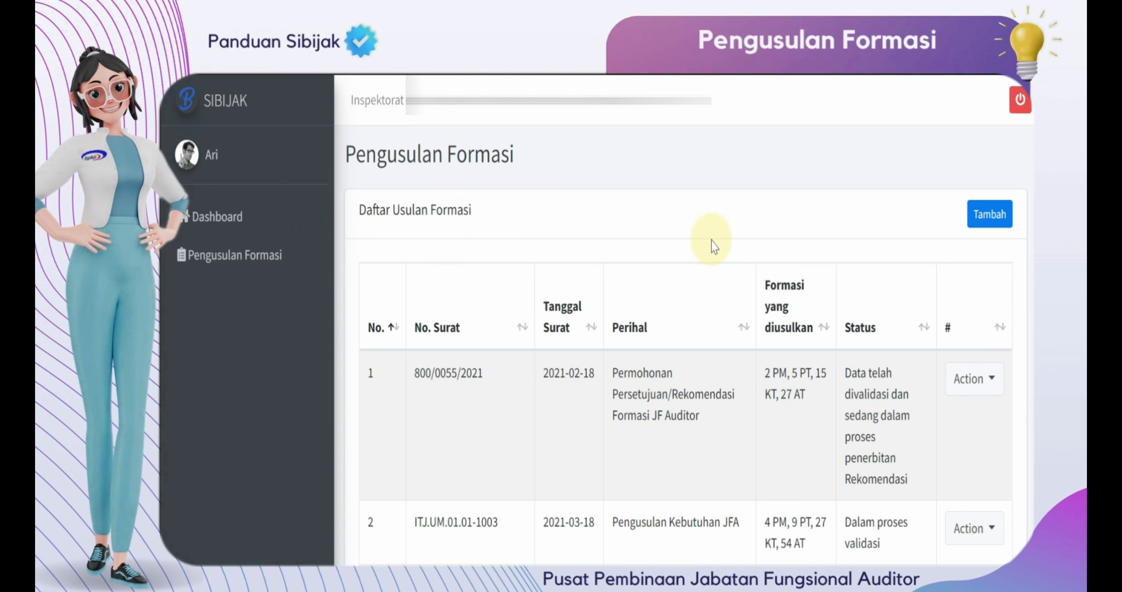
- Start a new proposal with number S-1234/Pusbin/2022, date 24/08/2022 and subject "Pengusulan Kebutuhan JFA"
click(1002, 215)
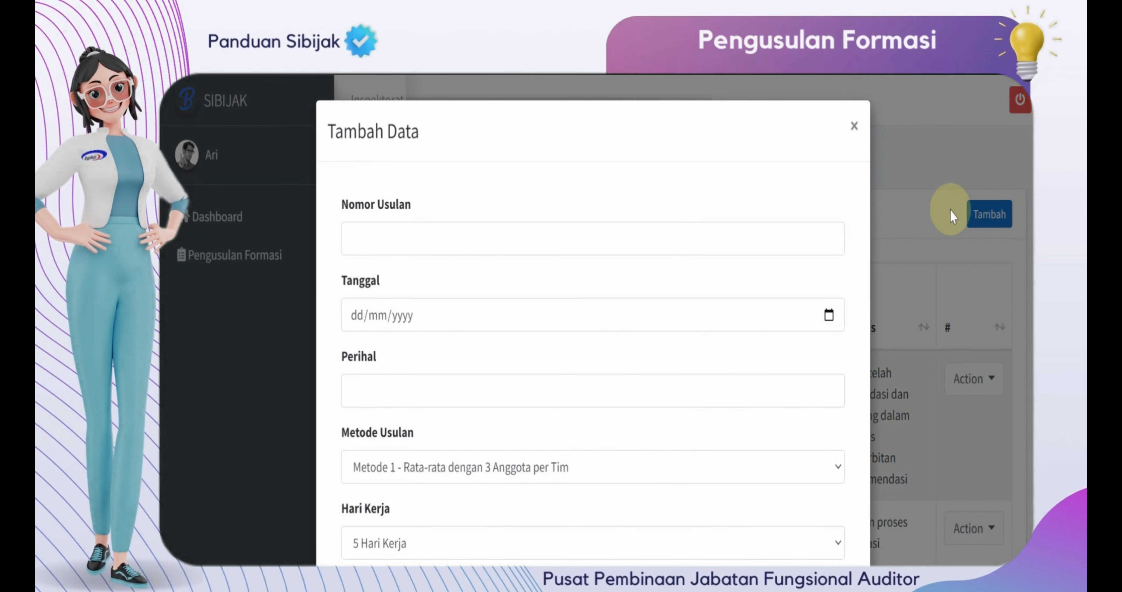
click(417, 237)
text(S-1234/Pusbin/2022)
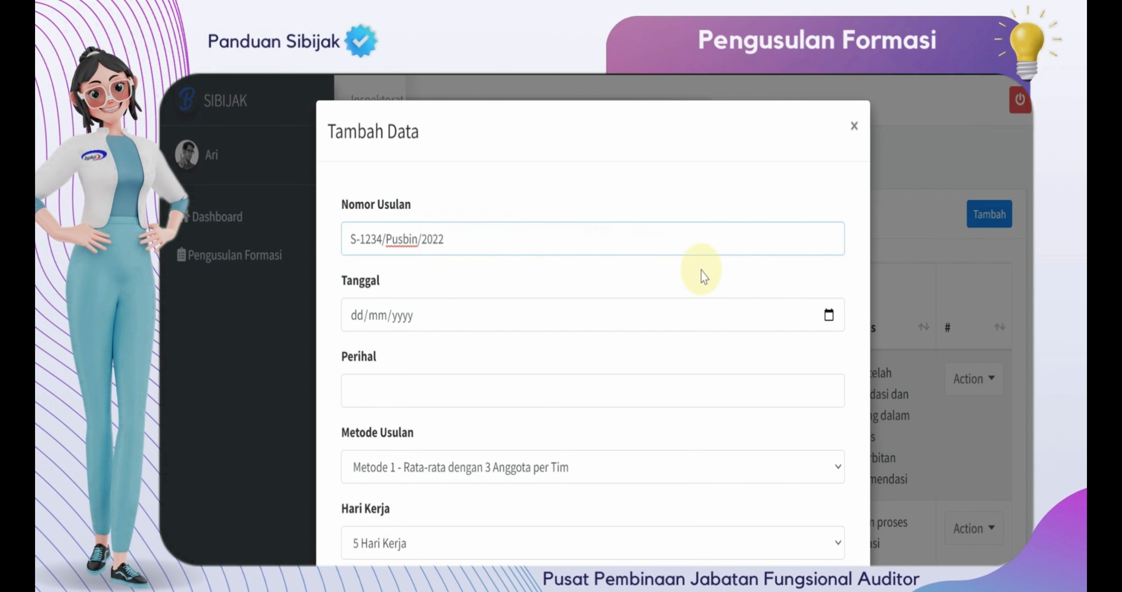
click(829, 315)
click(384, 200)
click(434, 390)
text(Pengusulan Kebutuhan JFA)
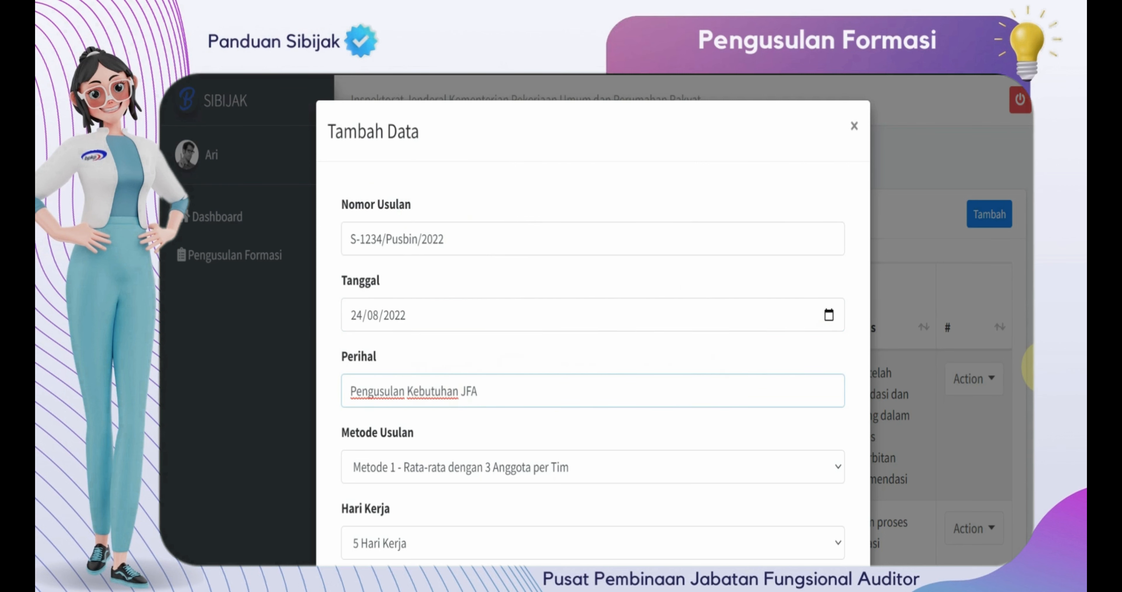
- Choose "Metode 1 - Rata-rata dengan 3 Anggota per Tim" and 5 Hari Kerja for the new proposal and save it
scroll(997, 469, down, 3)
click(777, 353)
click(770, 374)
click(766, 427)
click(764, 455)
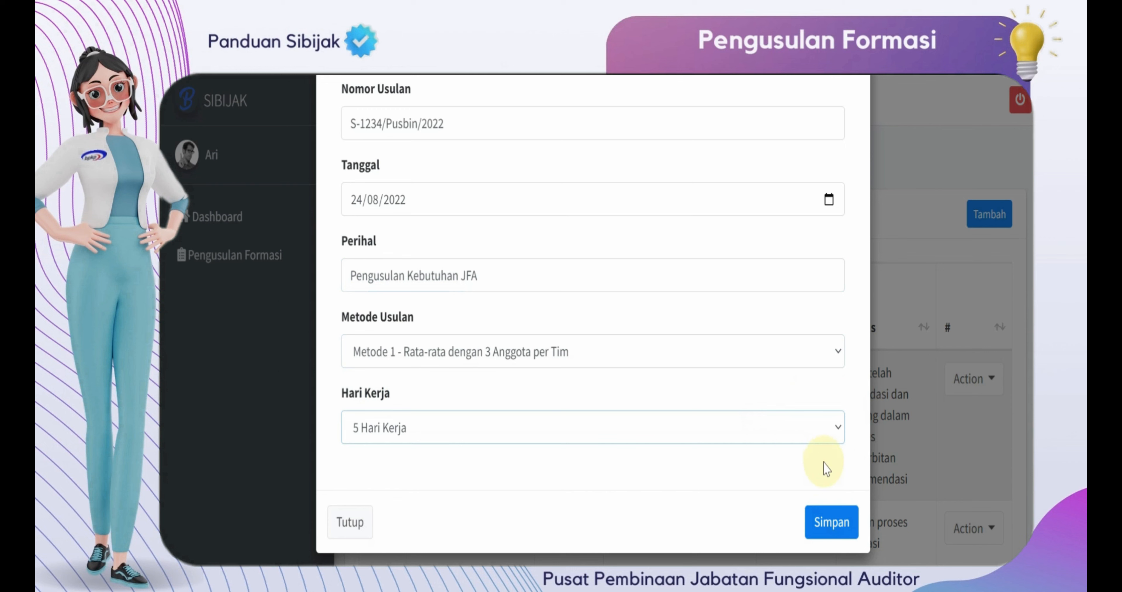
click(836, 524)
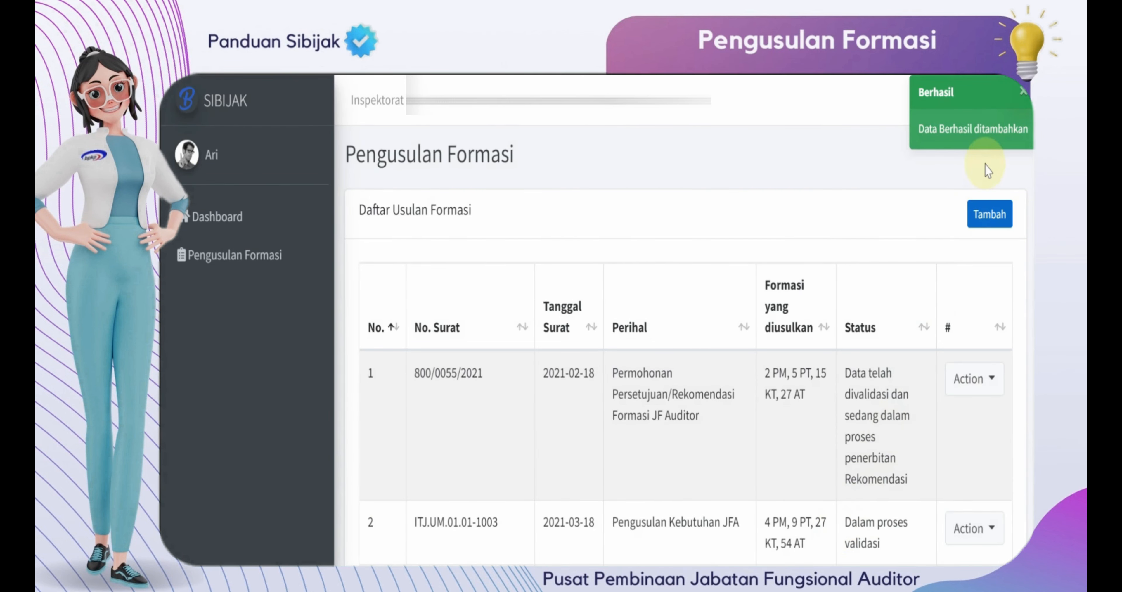
- Find the new proposal on page 2 of the list, change its number to S-12345/Pusbin/2022 and save
scroll(1029, 212, down, 5)
scroll(1026, 305, down, 15)
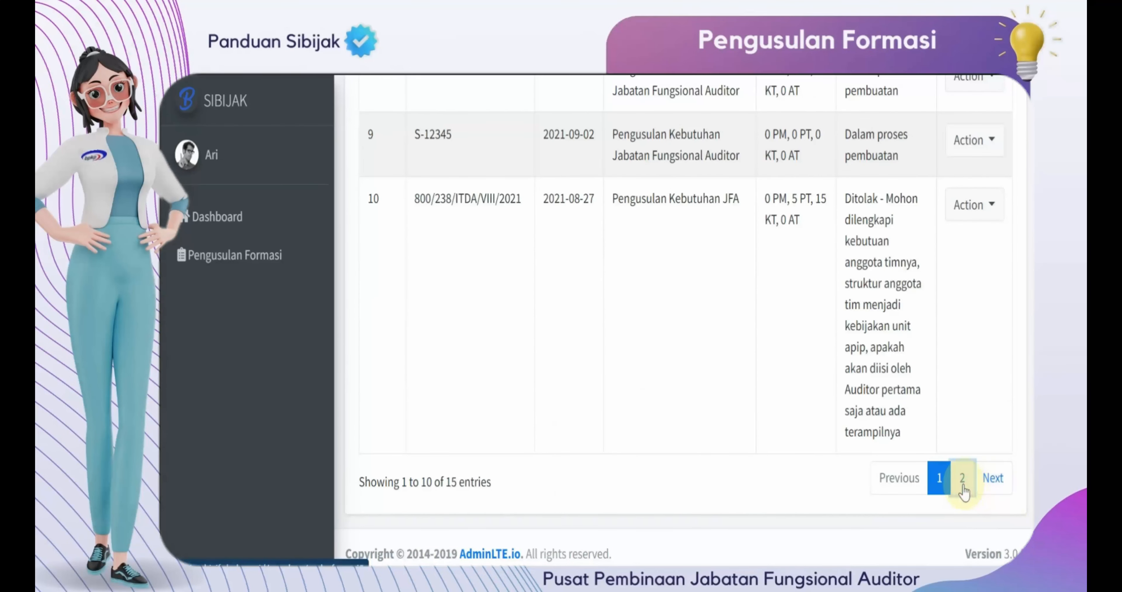
click(962, 483)
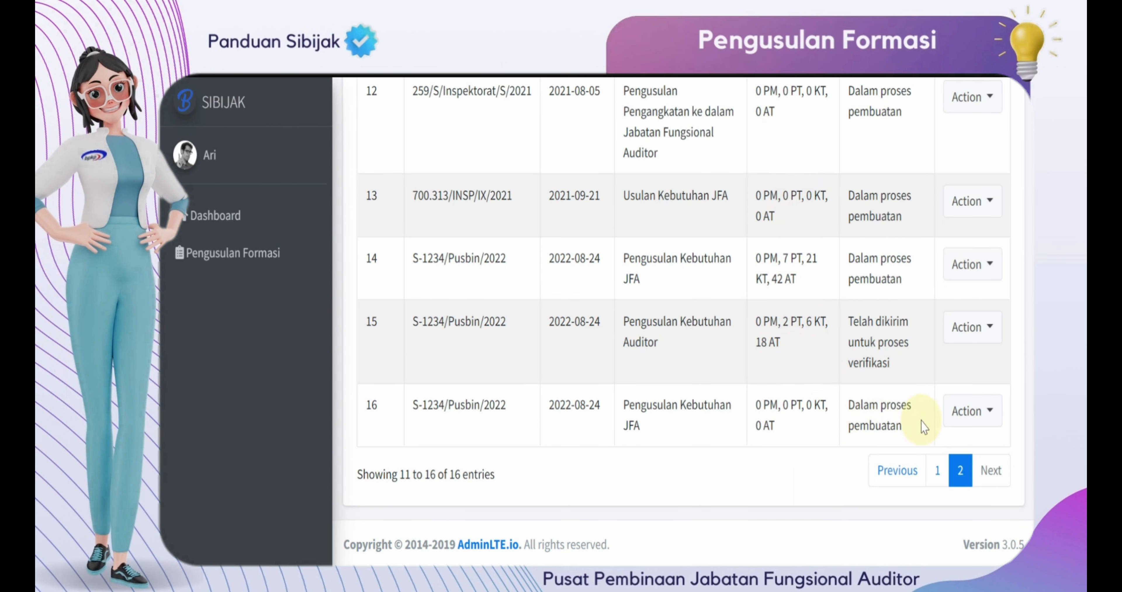
click(978, 420)
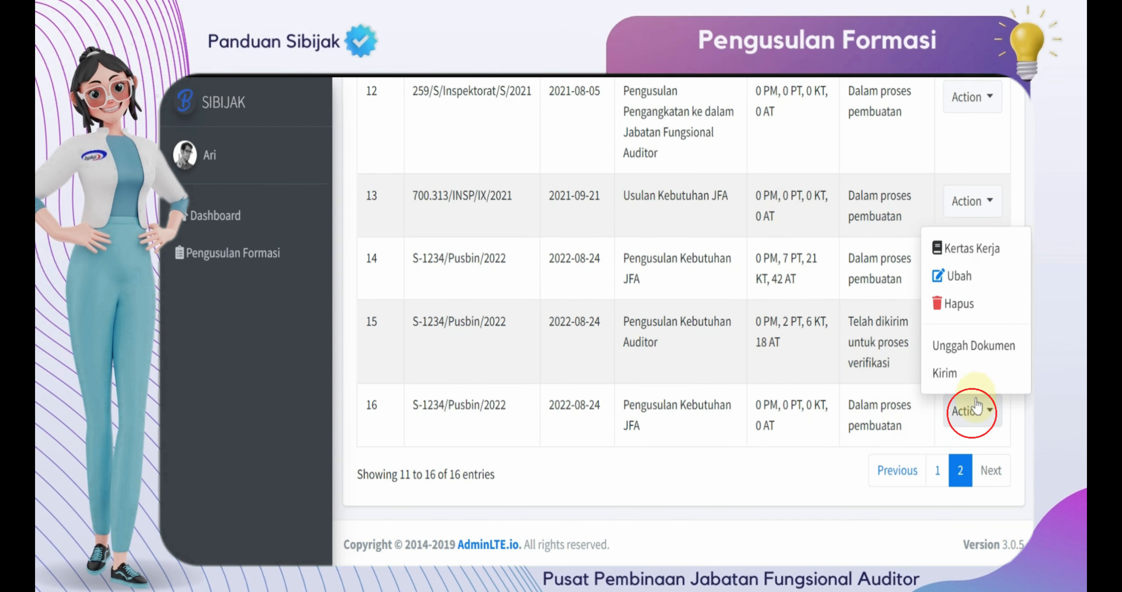
click(952, 279)
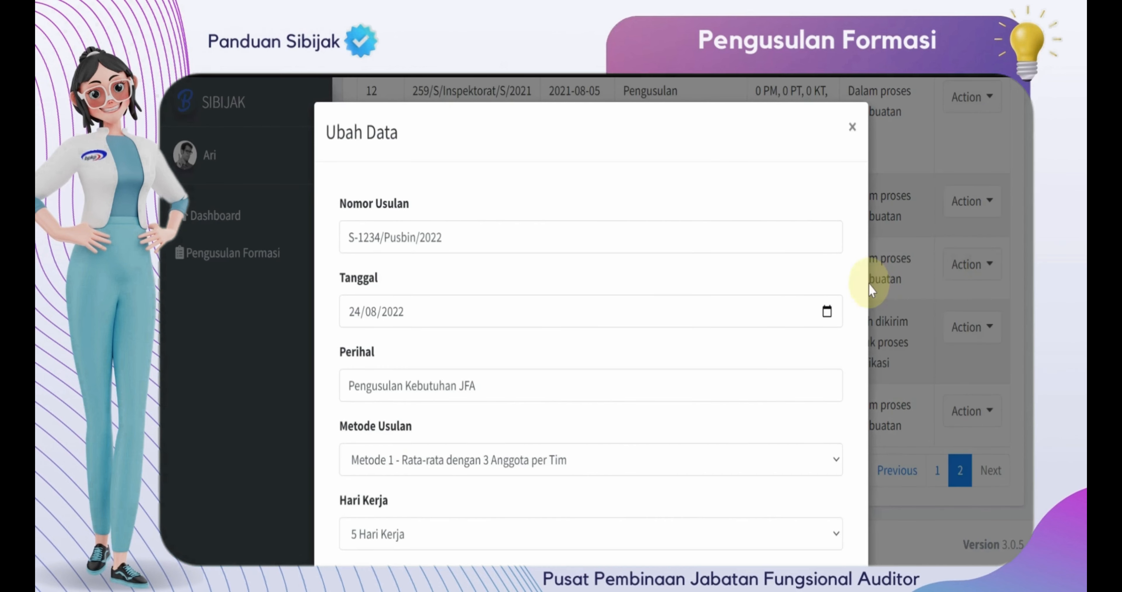
click(379, 235)
text(5)
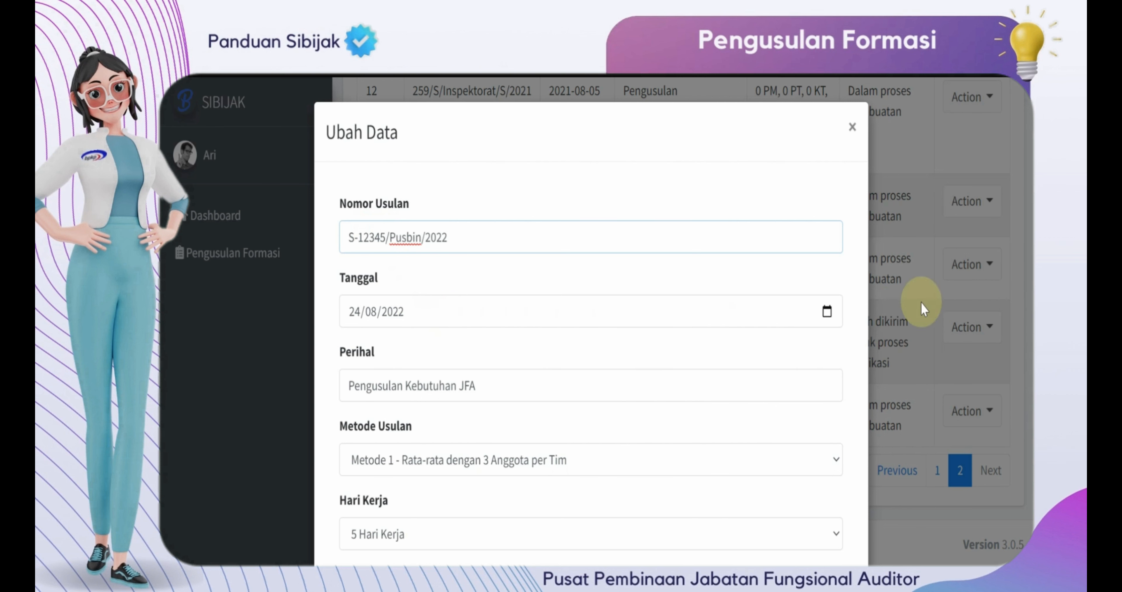
scroll(1026, 335, down, 1)
scroll(1026, 344, down, 2)
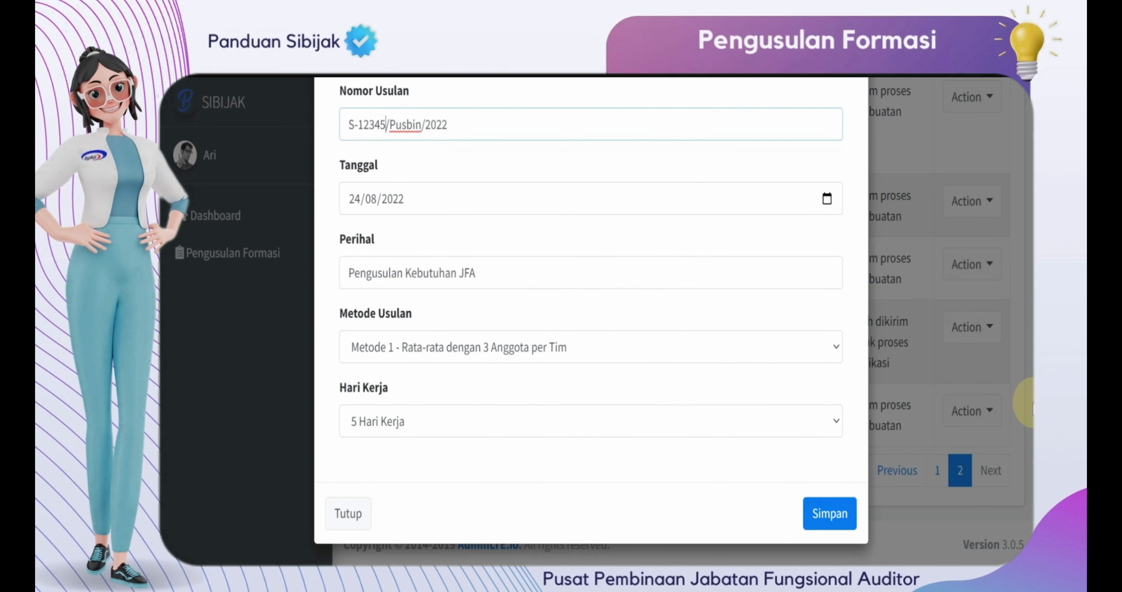
click(831, 513)
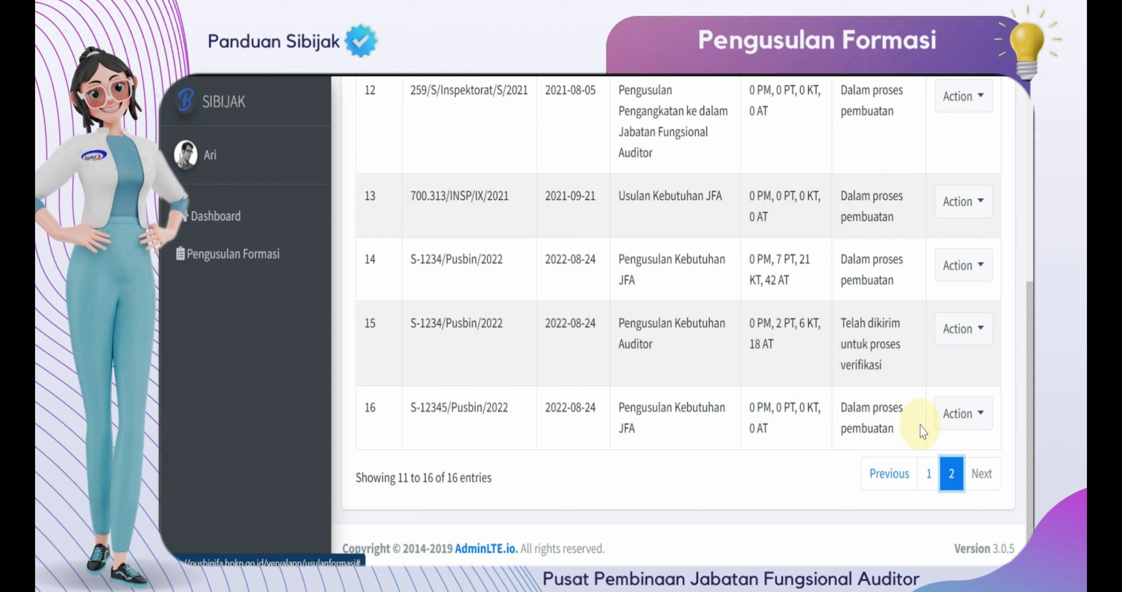
- Delete the proposal S-12345/Pusbin/2022 from the list and confirm the deletion
click(954, 411)
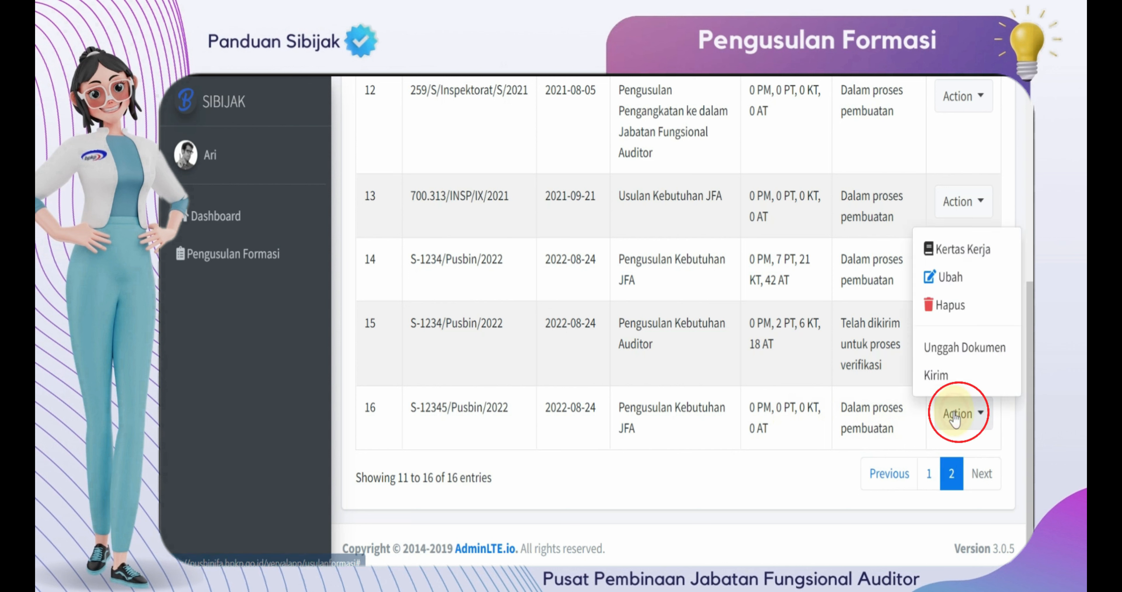
click(951, 305)
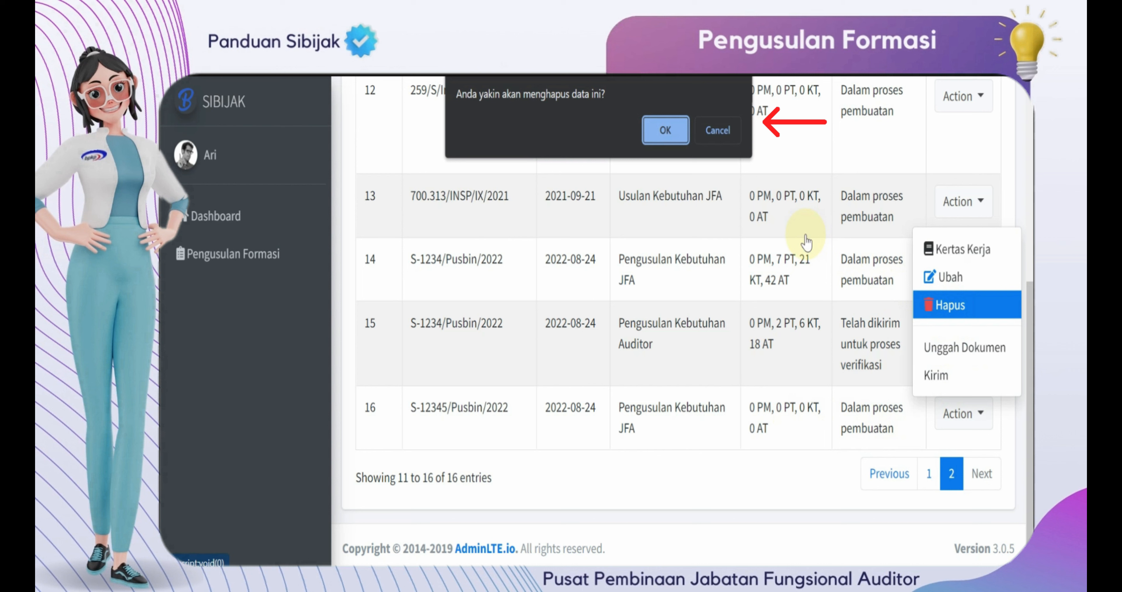
click(682, 129)
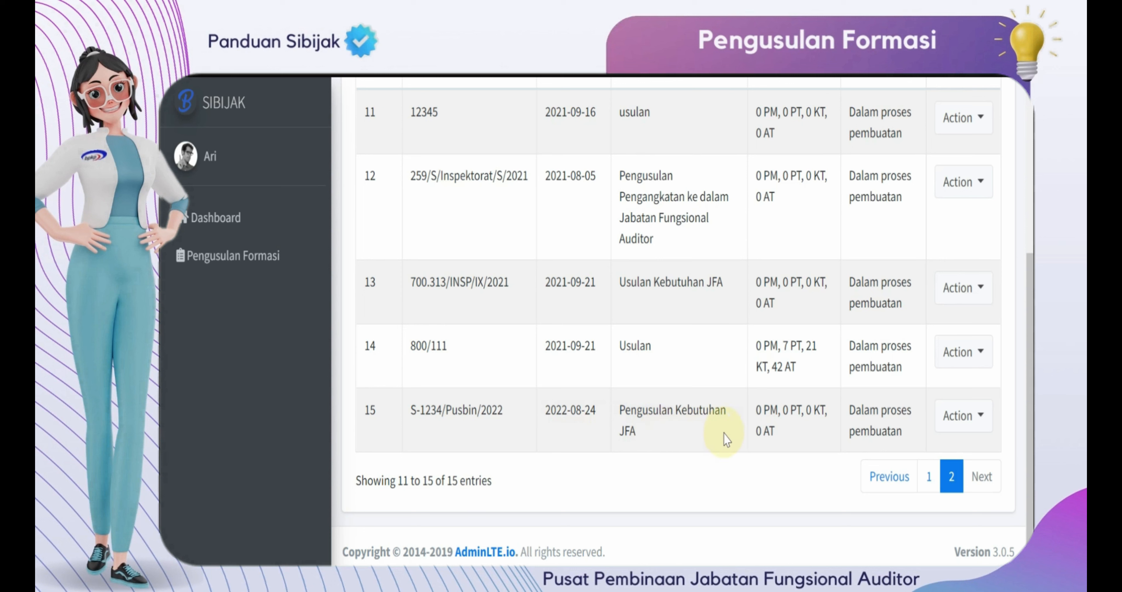
- Open the Kertas Kerja of proposal S-1234/Pusbin/2022 and add a worksheet with the description "Kebutuhan Auditor"
click(970, 418)
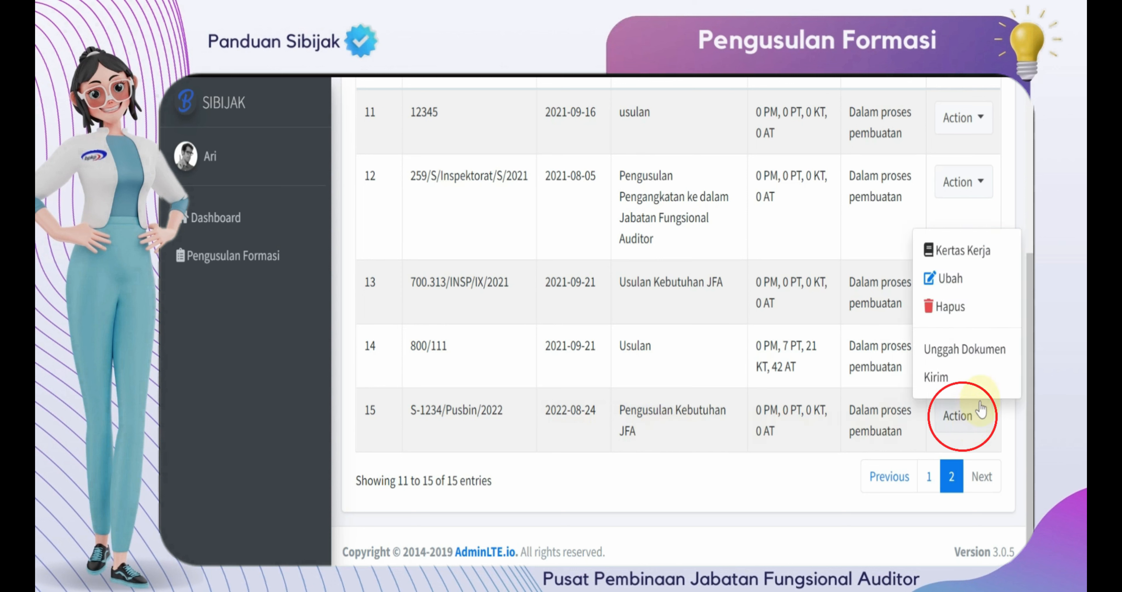
click(1001, 252)
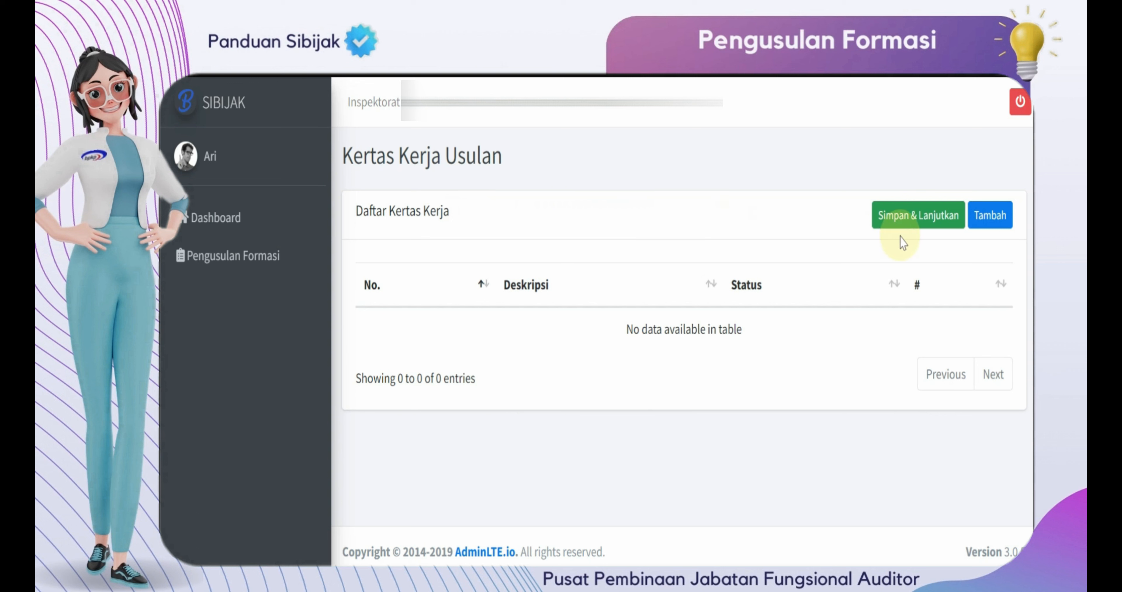
click(992, 222)
click(991, 216)
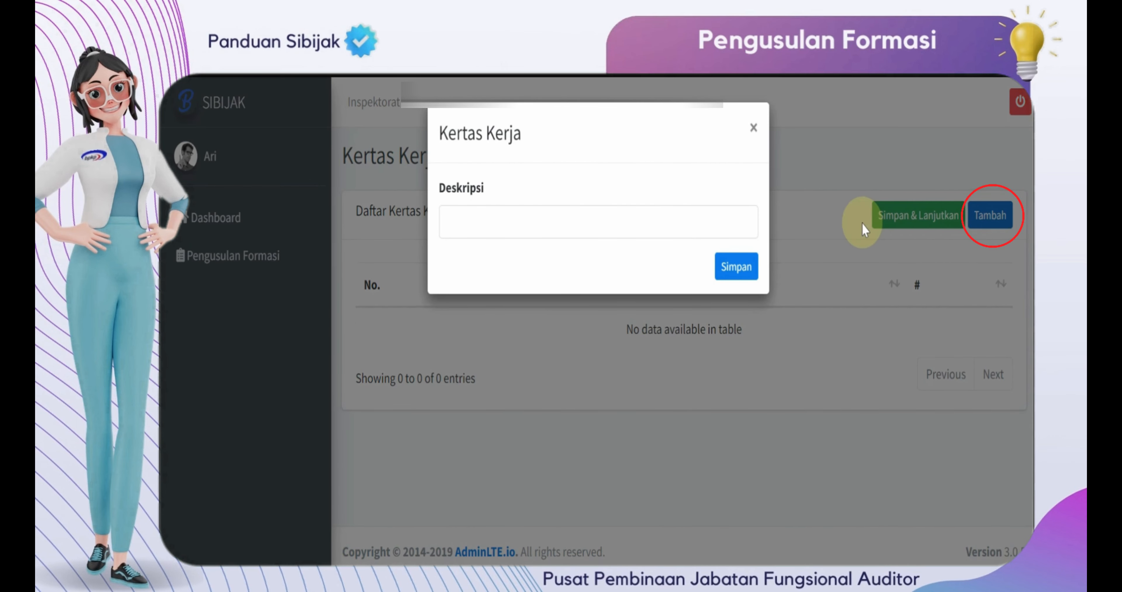
click(739, 220)
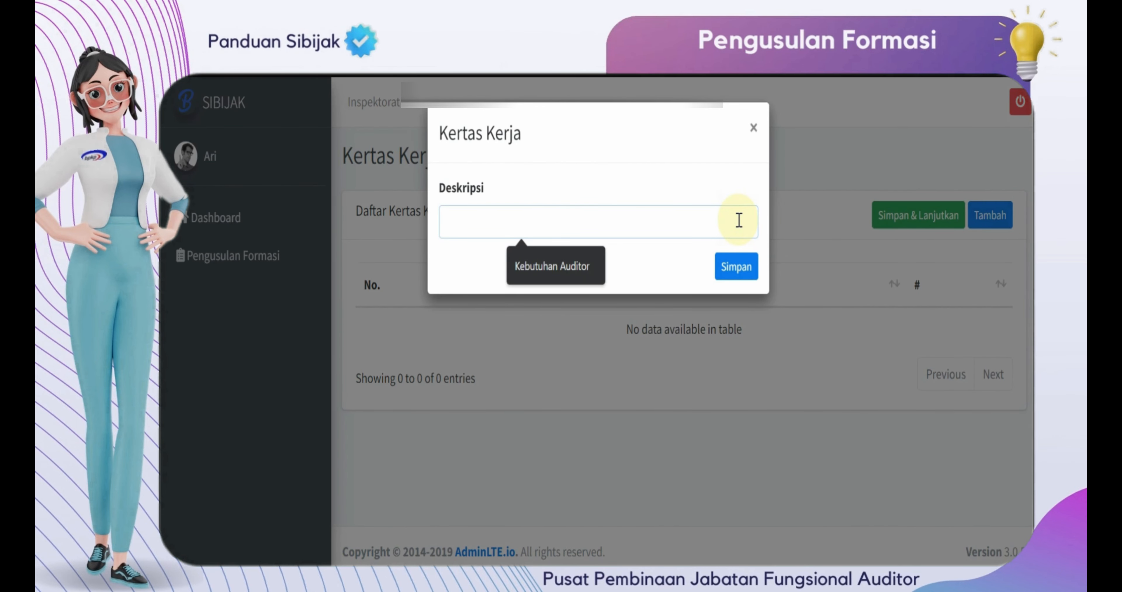
click(591, 266)
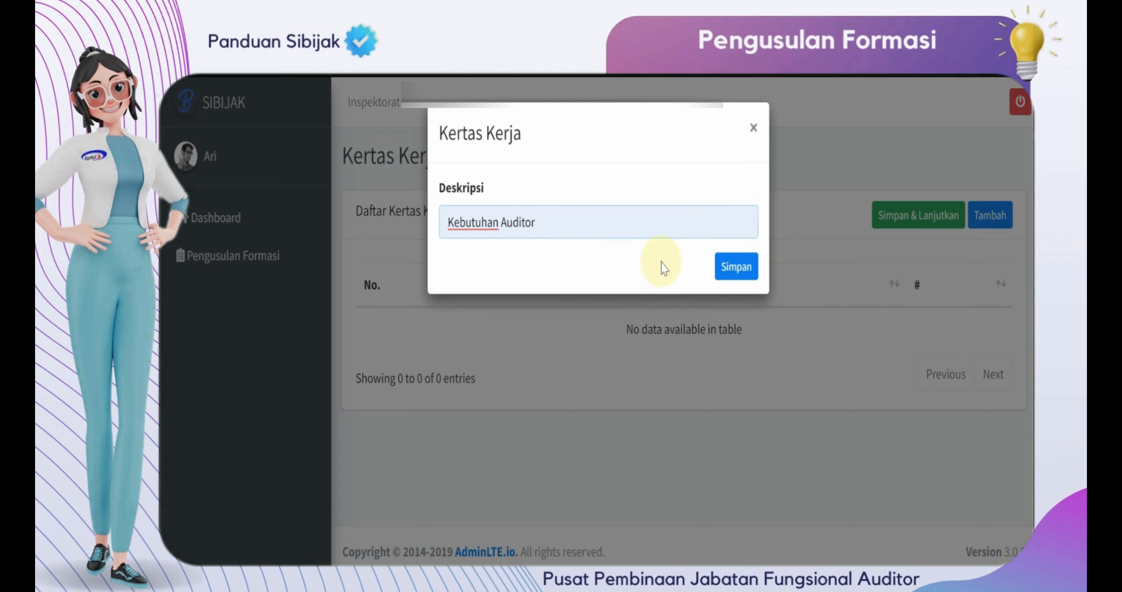
click(736, 266)
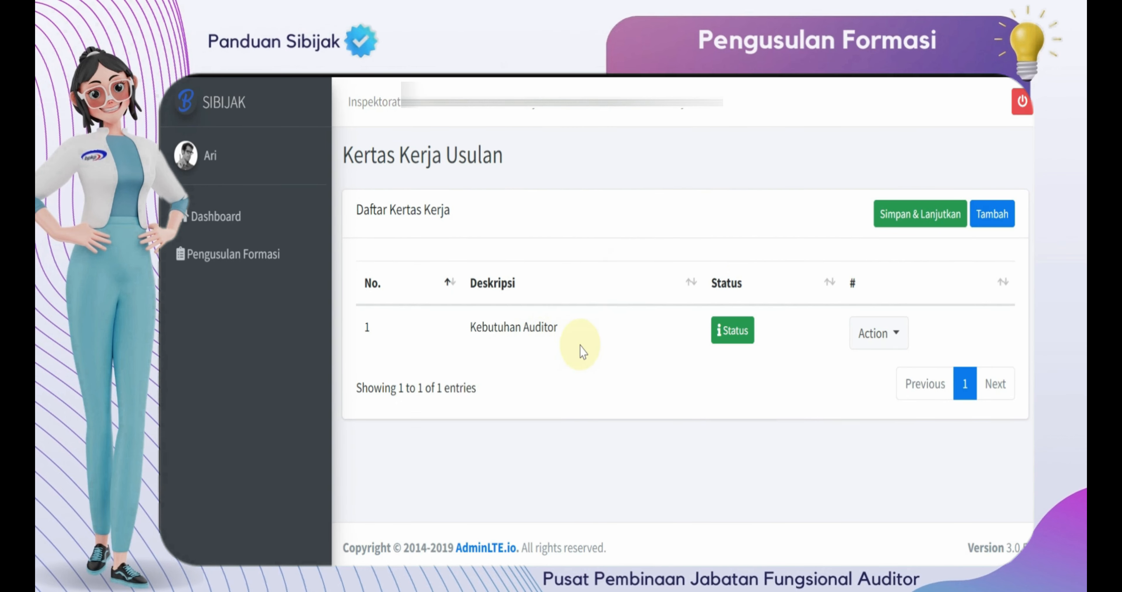
- Open the Perhitungan page of the Kebutuhan Auditor worksheet and bring up the form for adding an activity
click(874, 335)
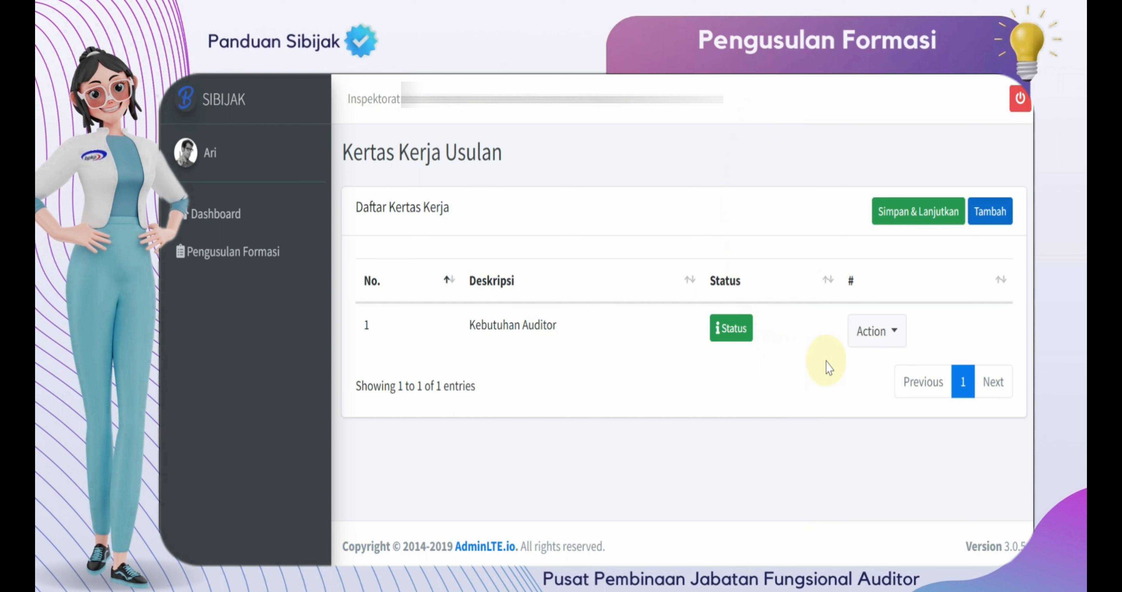
click(888, 331)
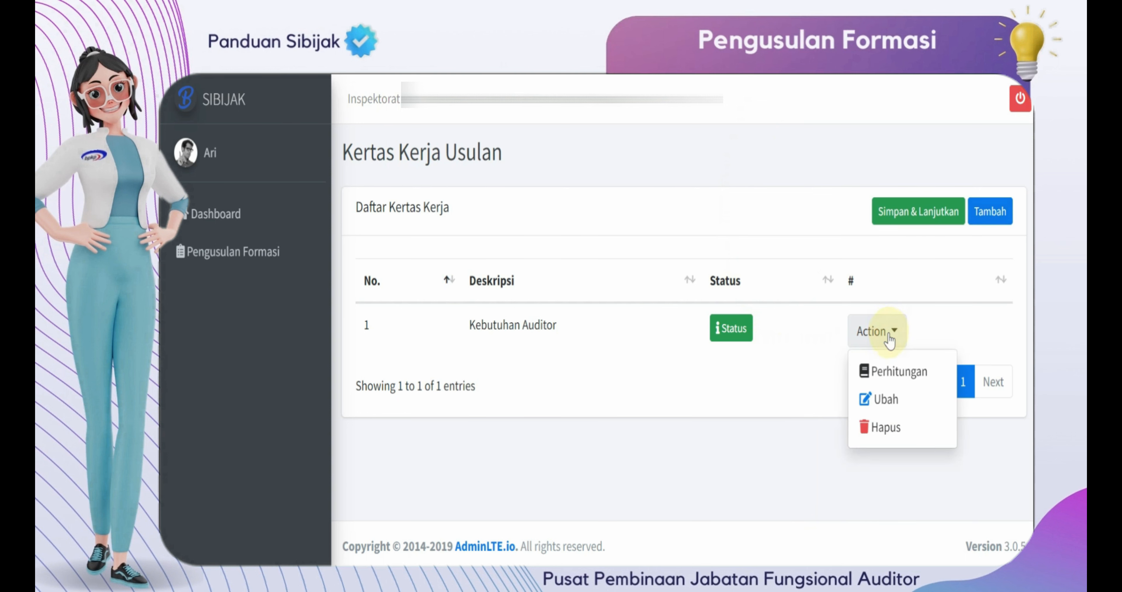
click(887, 371)
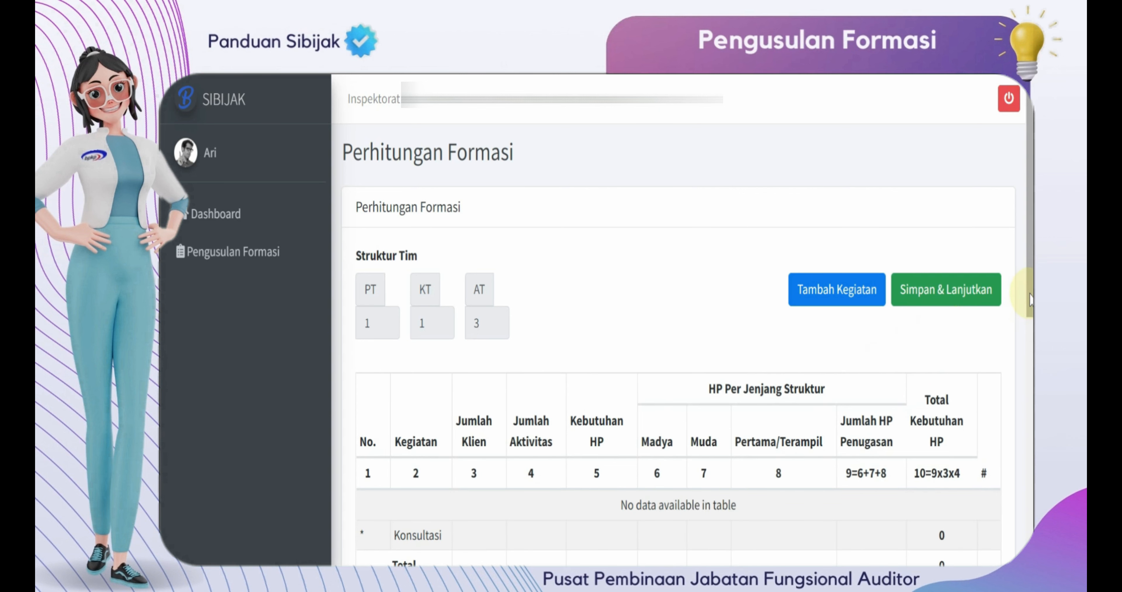
drag(1029, 300, 1030, 333)
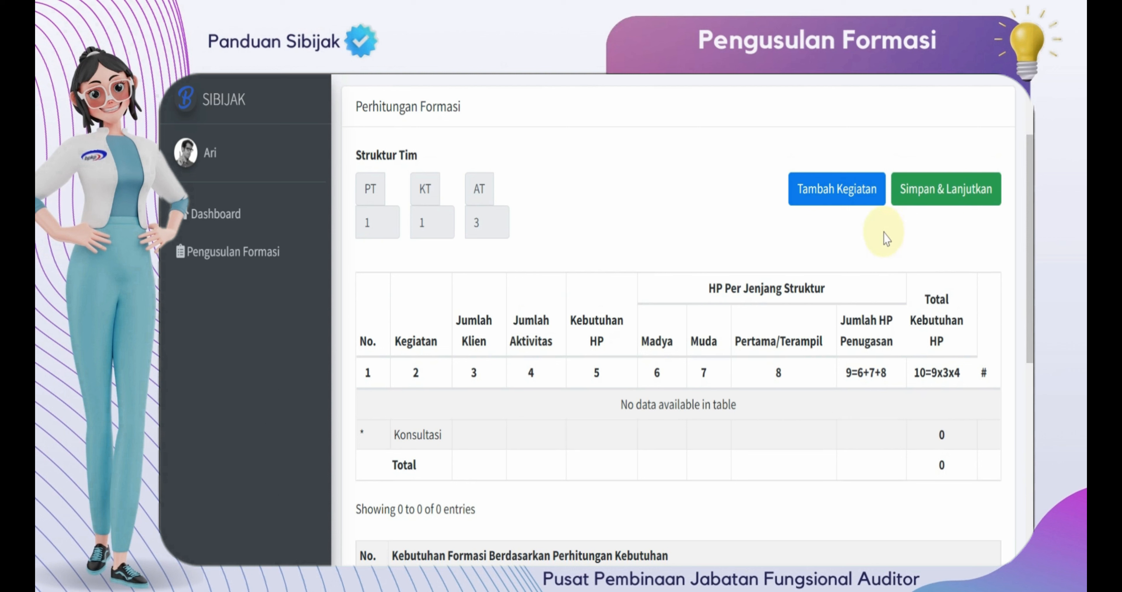
click(842, 200)
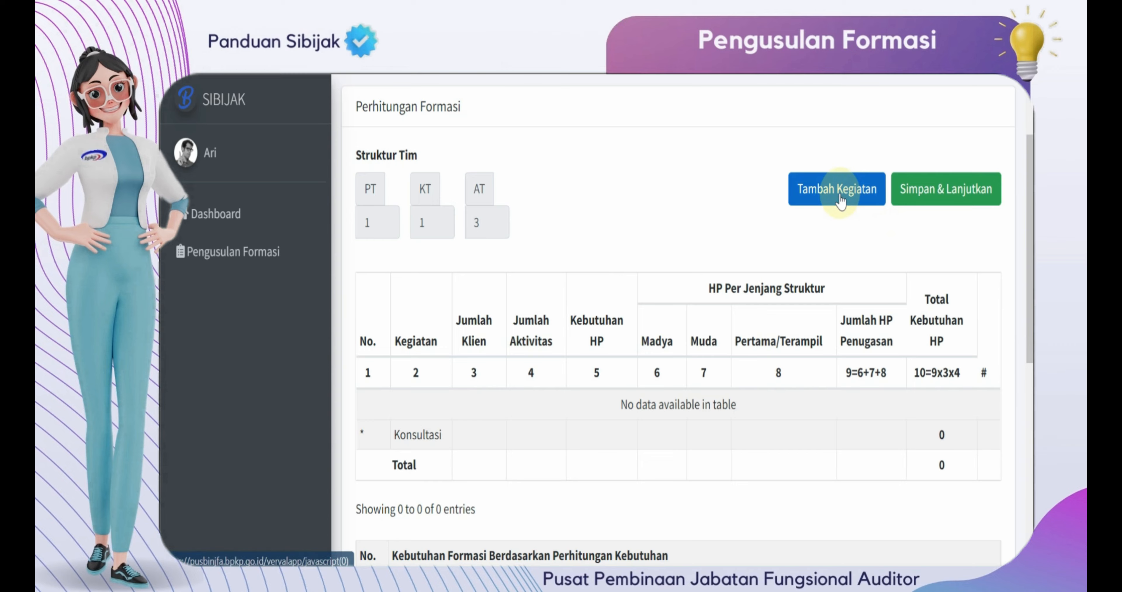
click(842, 199)
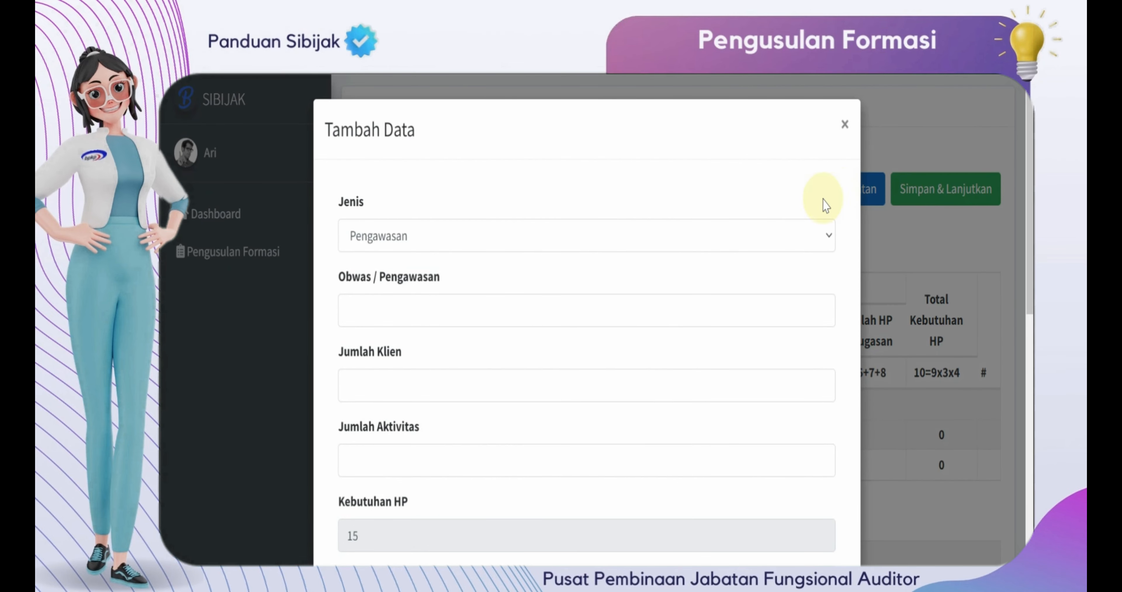